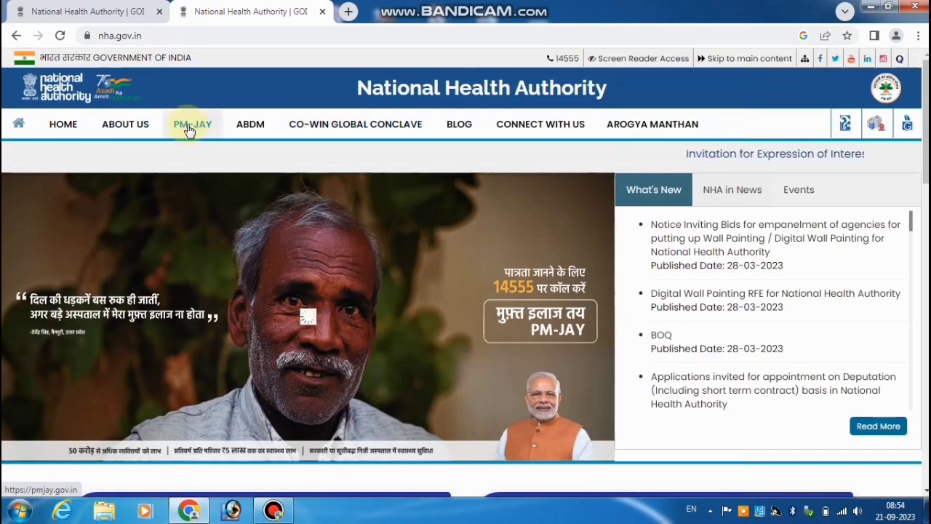
Step: Open the PM-JAY website from the NHA site and go to its Grievance Portal
{"action": "left_click", "coordinate": [187, 128]}
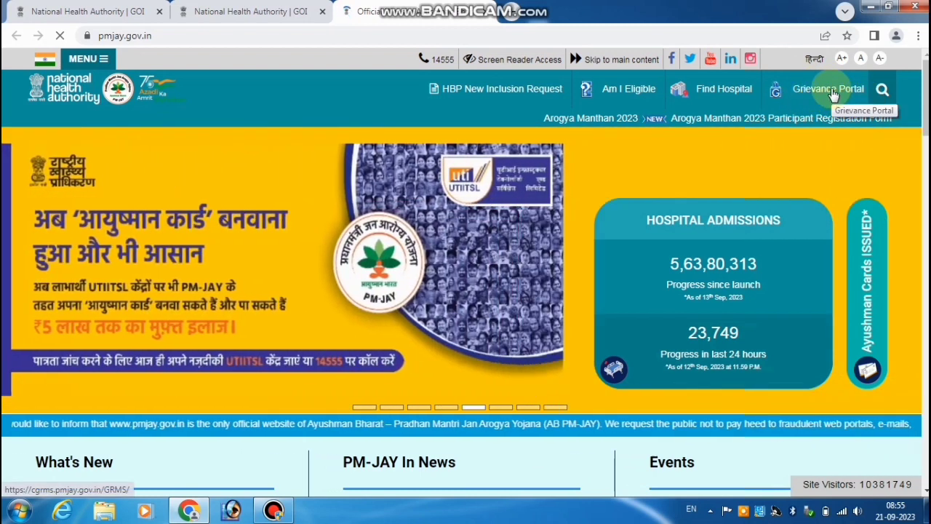
{"action": "left_click", "coordinate": [833, 96]}
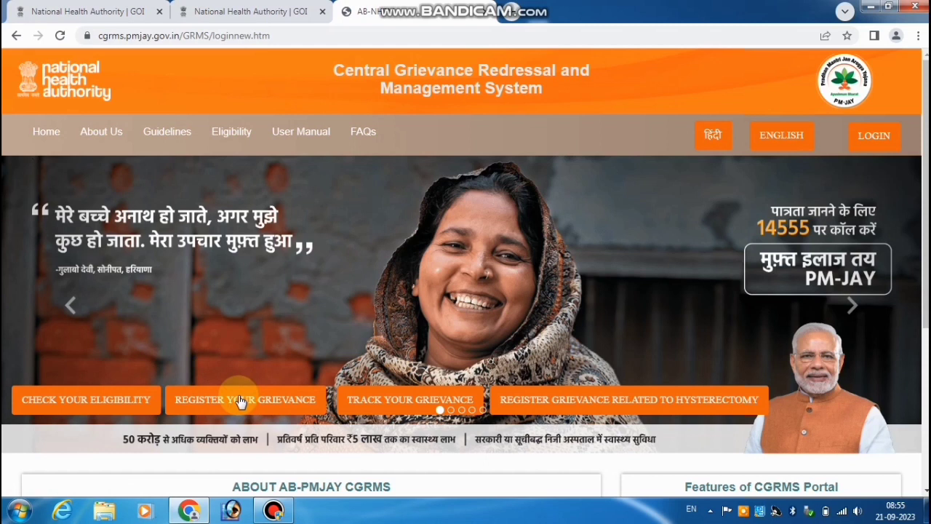
Step: Start a grievance registration and choose PMJAY as the scheme
{"action": "left_click", "coordinate": [240, 401]}
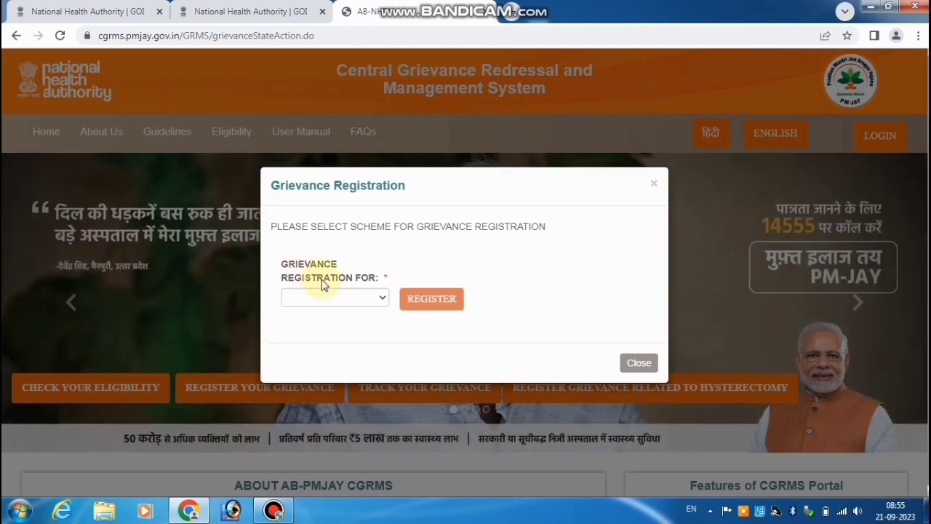
{"action": "left_click", "coordinate": [364, 301]}
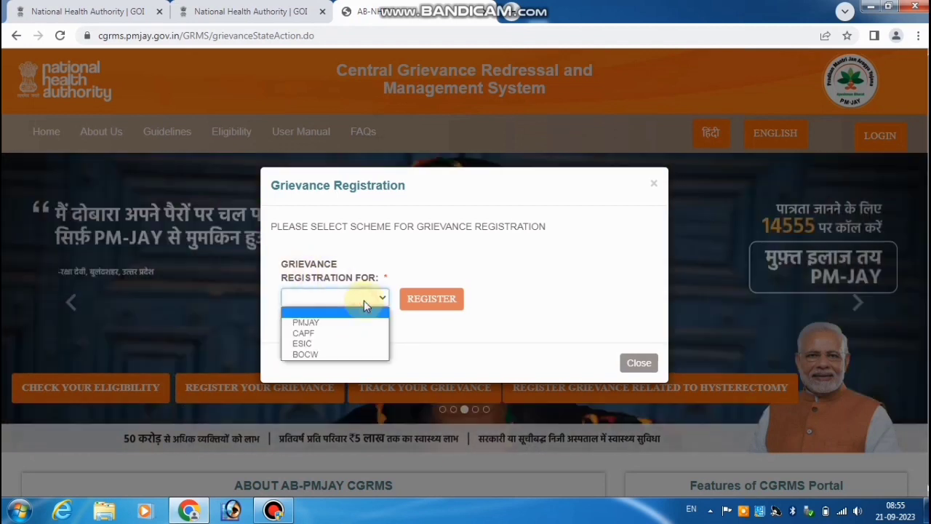
{"action": "left_click", "coordinate": [318, 324]}
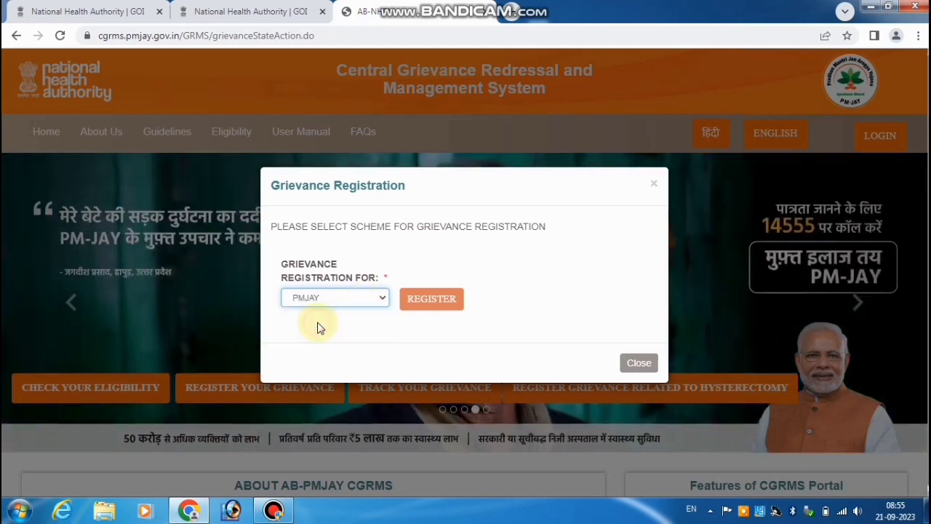
Step: Open the PMJAY grievance form and keep Beneficiary as the filer
{"action": "left_click", "coordinate": [432, 300]}
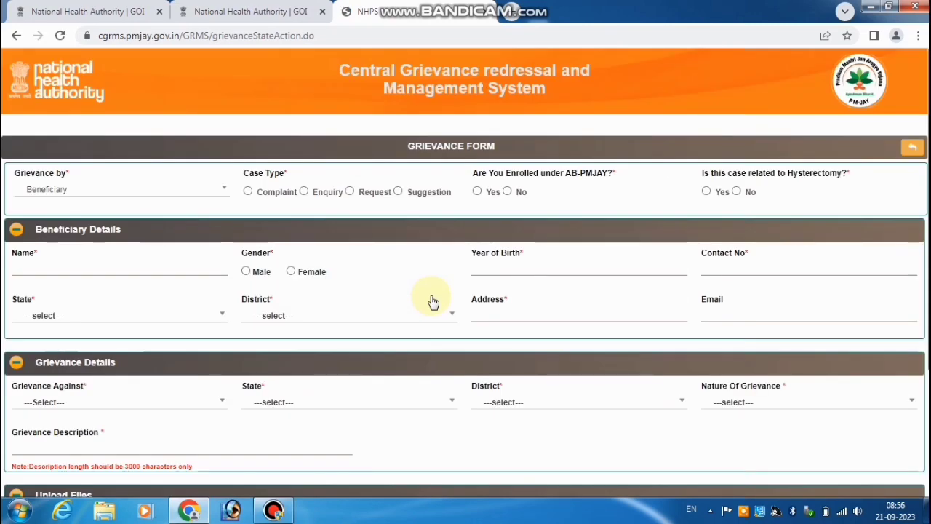
{"action": "left_click", "coordinate": [74, 196]}
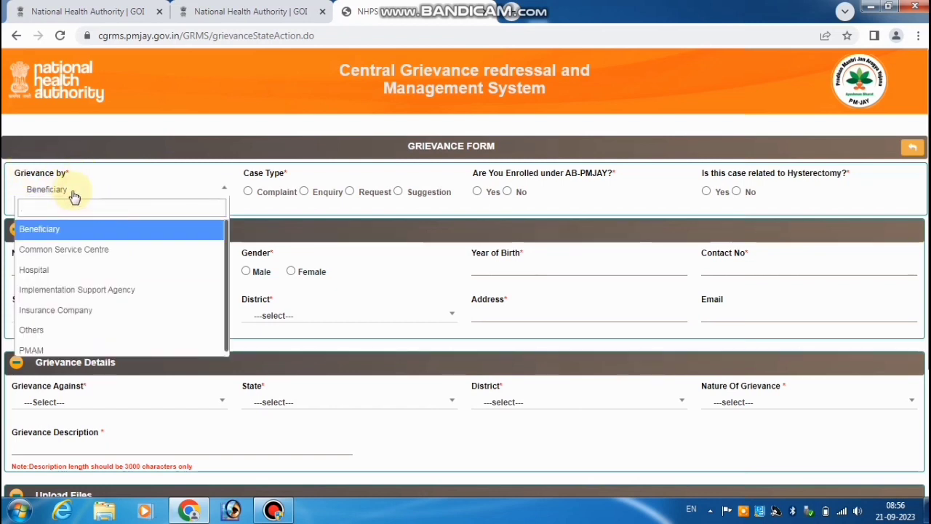
{"action": "left_click", "coordinate": [56, 236]}
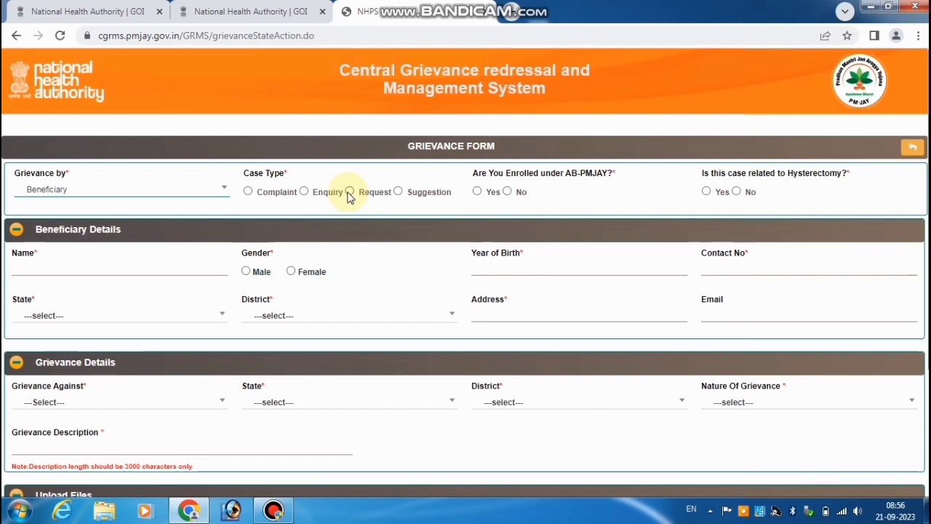
Step: Set case type to Request, answer No for AB-PMJAY enrolment and No for hysterectomy
{"action": "left_click", "coordinate": [350, 192]}
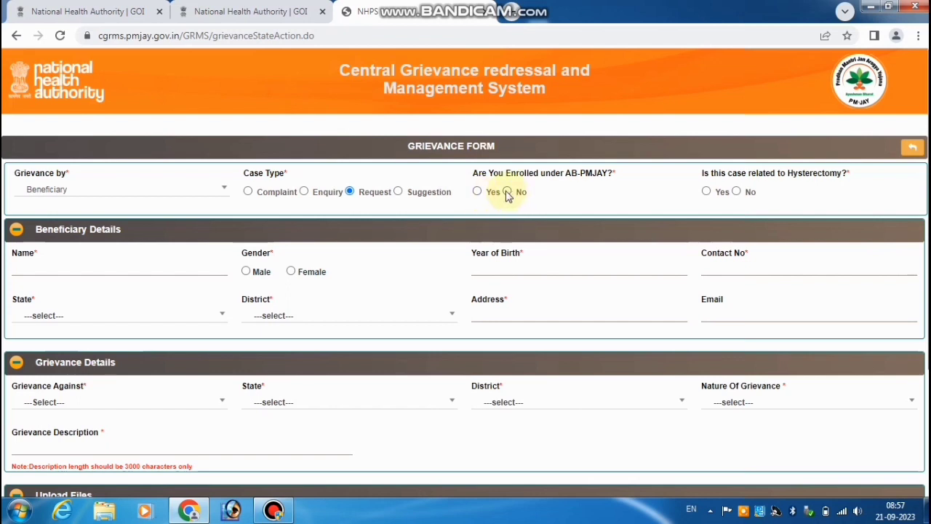
{"action": "left_click", "coordinate": [505, 191]}
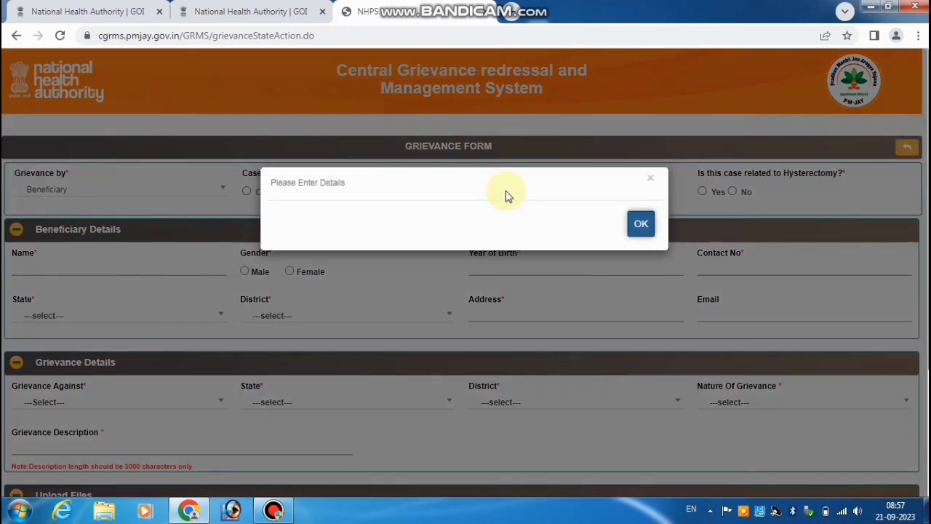
{"action": "left_click", "coordinate": [640, 226]}
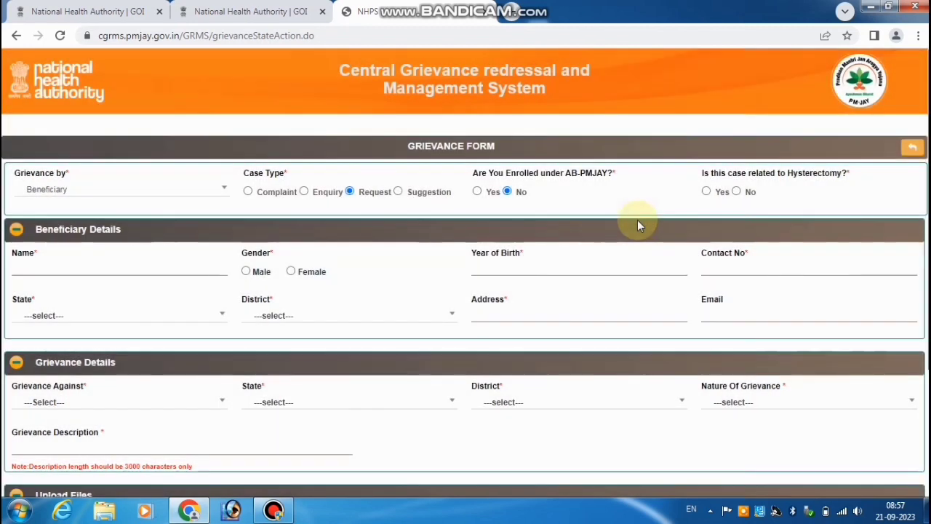
{"action": "left_click", "coordinate": [736, 192]}
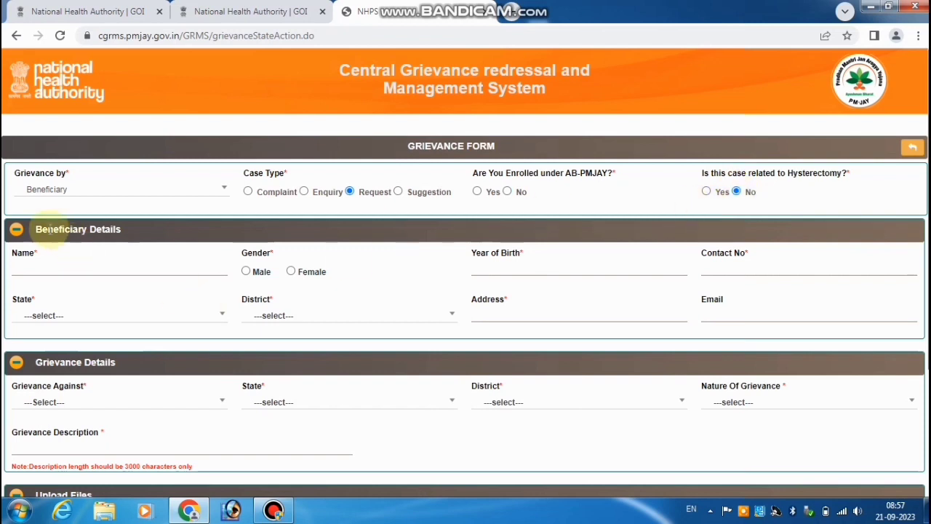
Step: Enter the beneficiary's name, gender Male and year of birth 2000
{"action": "left_click_drag", "start_coordinate": [33, 229], "coordinate": [120, 230]}
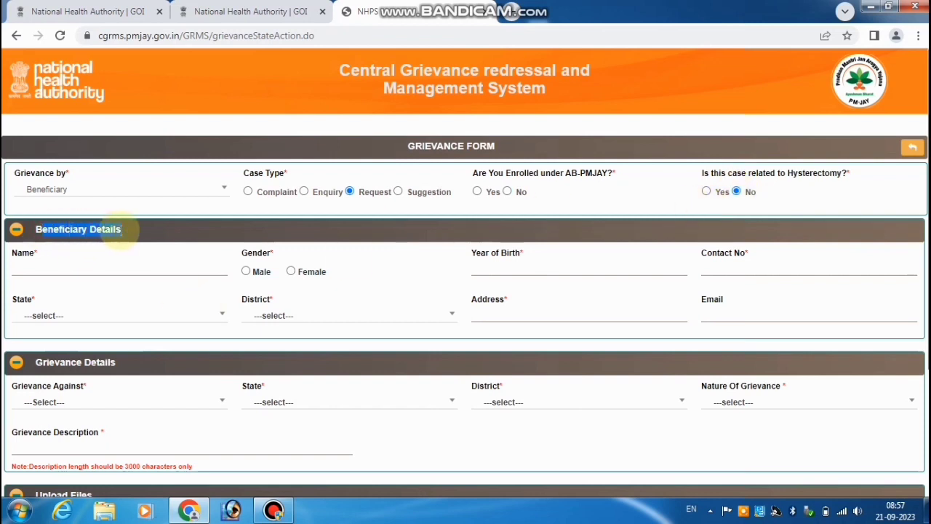
{"action": "left_click", "coordinate": [32, 269]}
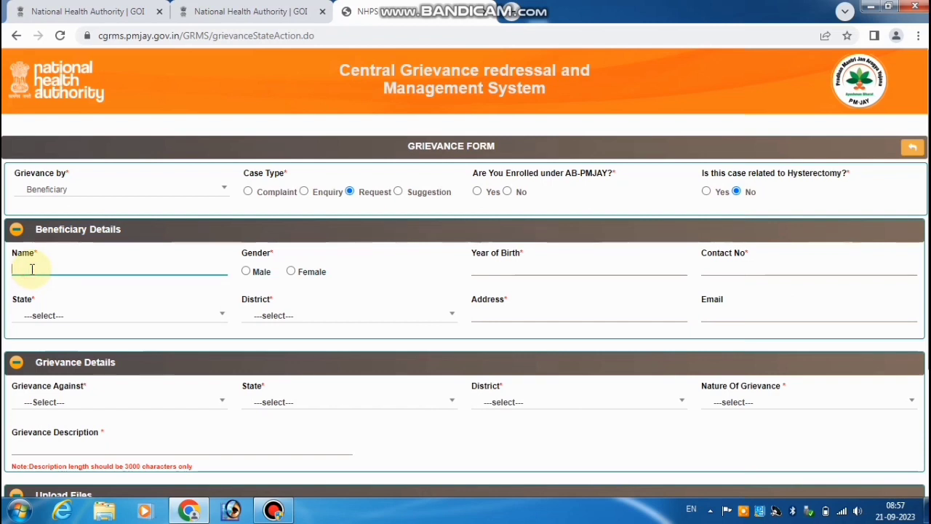
{"action": "type", "text": "ANIT"}
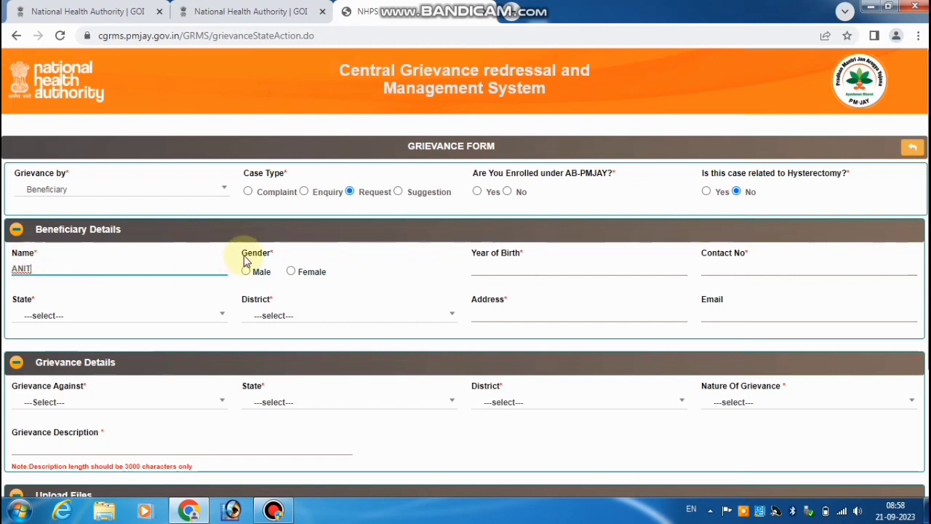
{"action": "left_click_drag", "start_coordinate": [242, 256], "coordinate": [291, 264]}
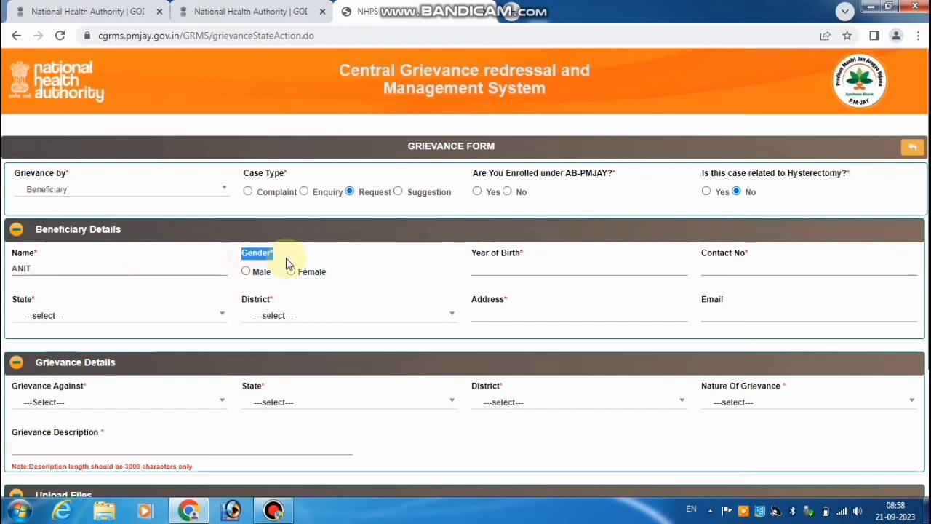
{"action": "left_click", "coordinate": [248, 272]}
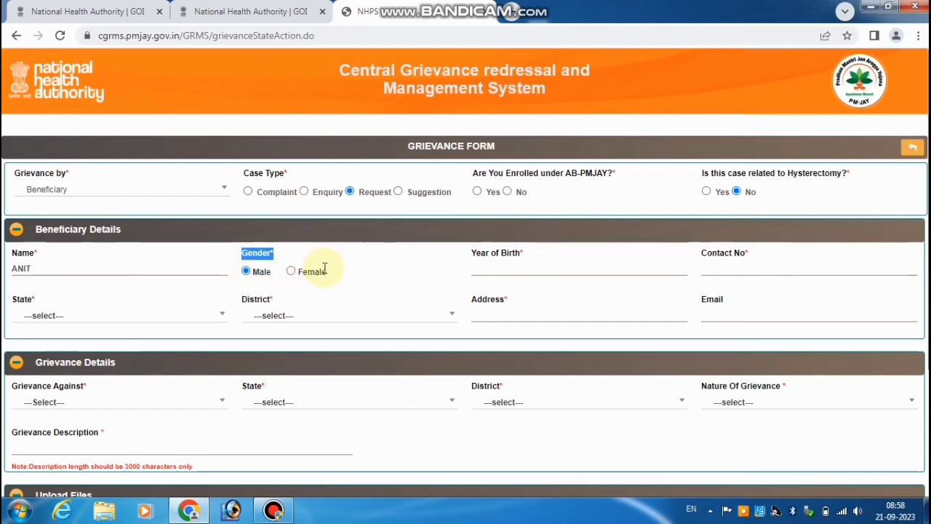
{"action": "left_click", "coordinate": [376, 273]}
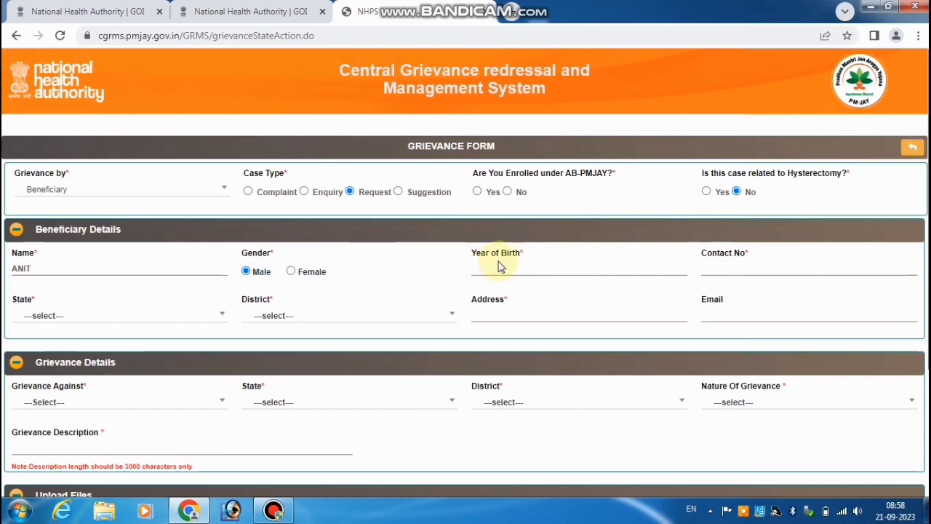
{"action": "left_click", "coordinate": [497, 267]}
{"action": "left_click", "coordinate": [509, 295]}
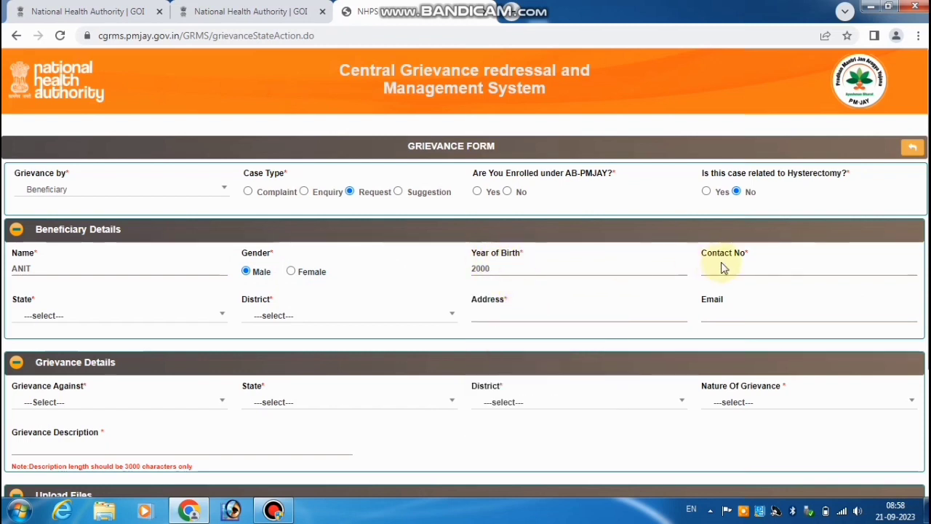
{"action": "left_click_drag", "start_coordinate": [707, 255], "coordinate": [743, 255]}
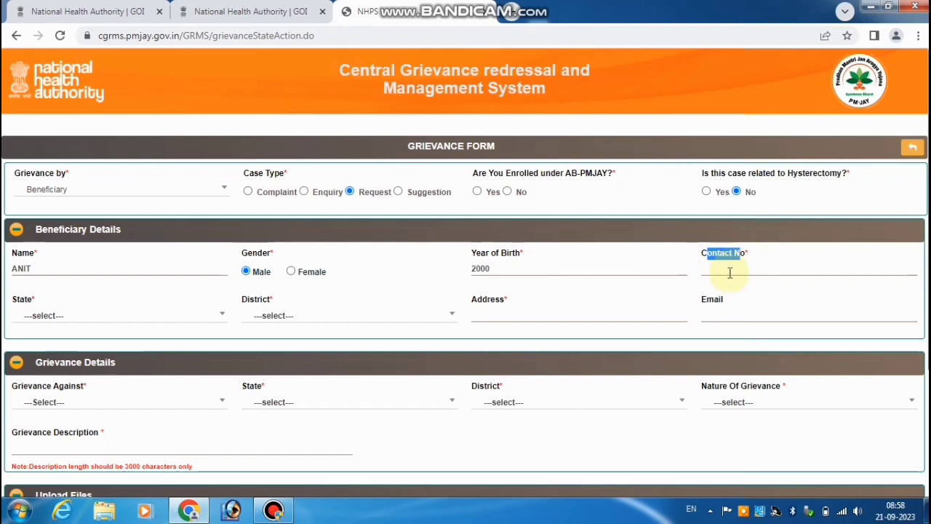
{"action": "left_click", "coordinate": [729, 270]}
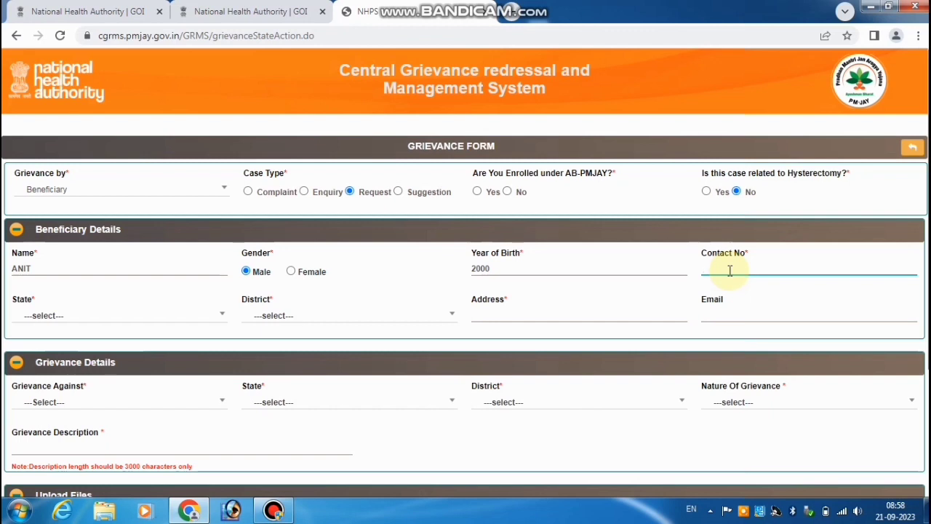
Step: Set the beneficiary's state and district to CHANDIGARH, then go to the address and email fields
{"action": "left_click", "coordinate": [63, 319]}
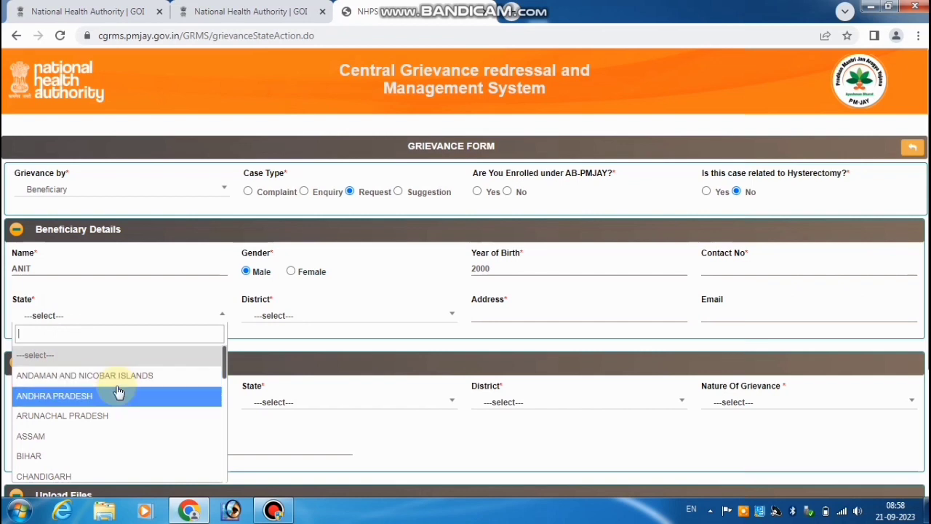
{"action": "key", "text": "Down"}
{"action": "key", "text": "Down"}
{"action": "key", "text": "Down"}
{"action": "key", "text": "Down"}
{"action": "key", "text": "Down"}
{"action": "key", "text": "Down"}
{"action": "scroll", "coordinate": [119, 392], "scroll_direction": "down", "scroll_amount": 1}
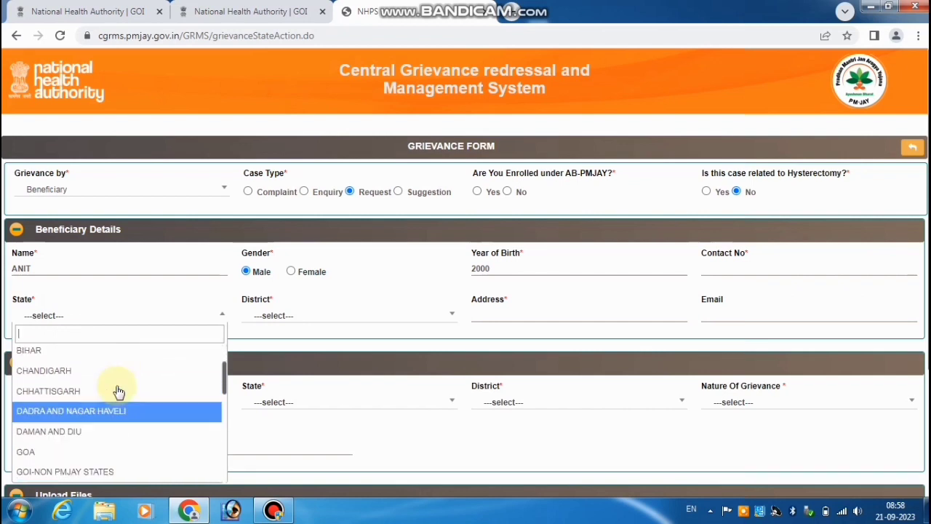
{"action": "key", "text": "Return"}
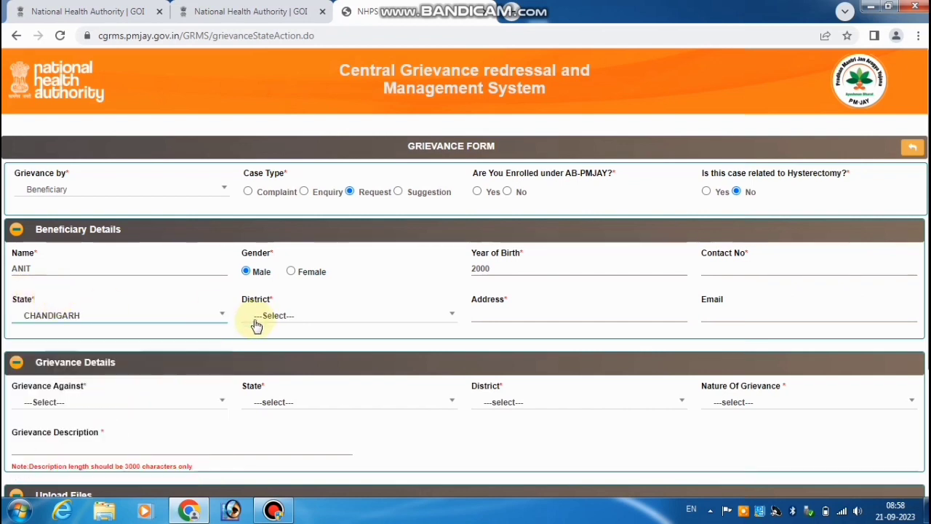
{"action": "left_click", "coordinate": [257, 324]}
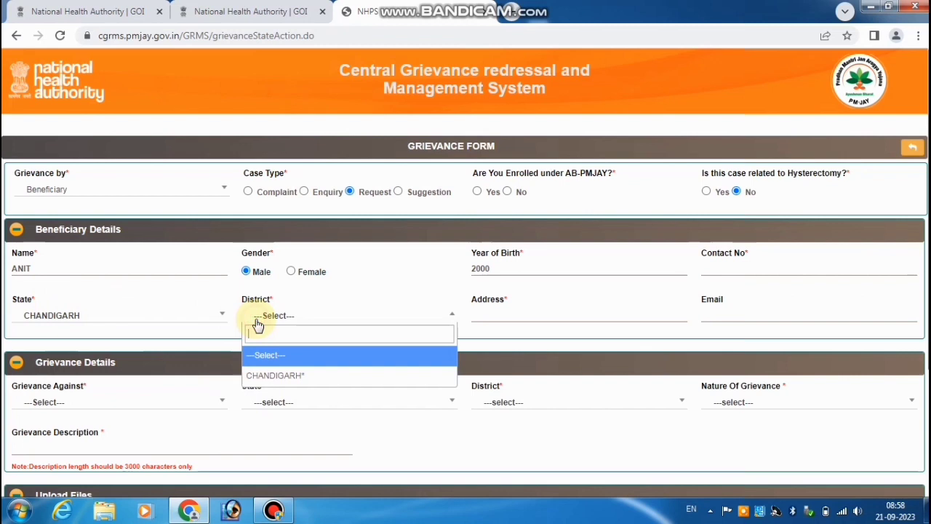
{"action": "left_click", "coordinate": [260, 375]}
{"action": "left_click_drag", "start_coordinate": [472, 300], "coordinate": [509, 309]}
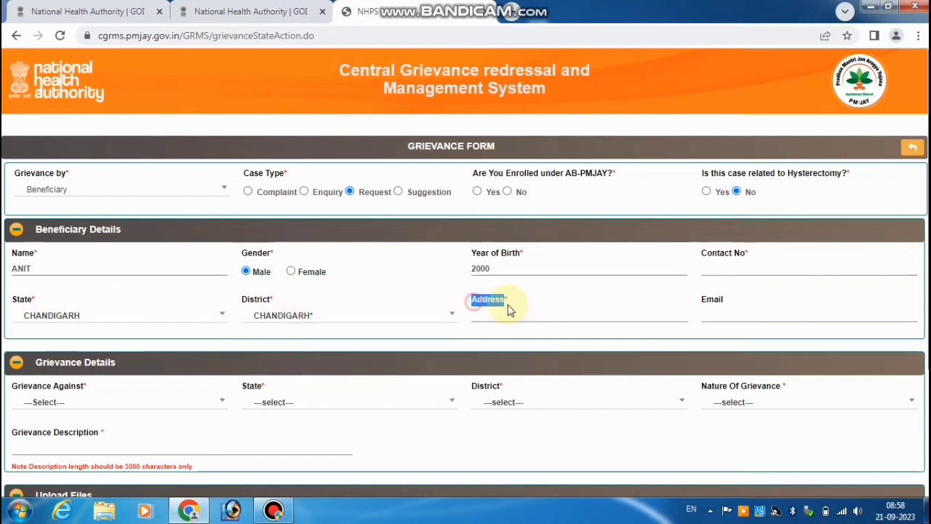
{"action": "left_click", "coordinate": [507, 313]}
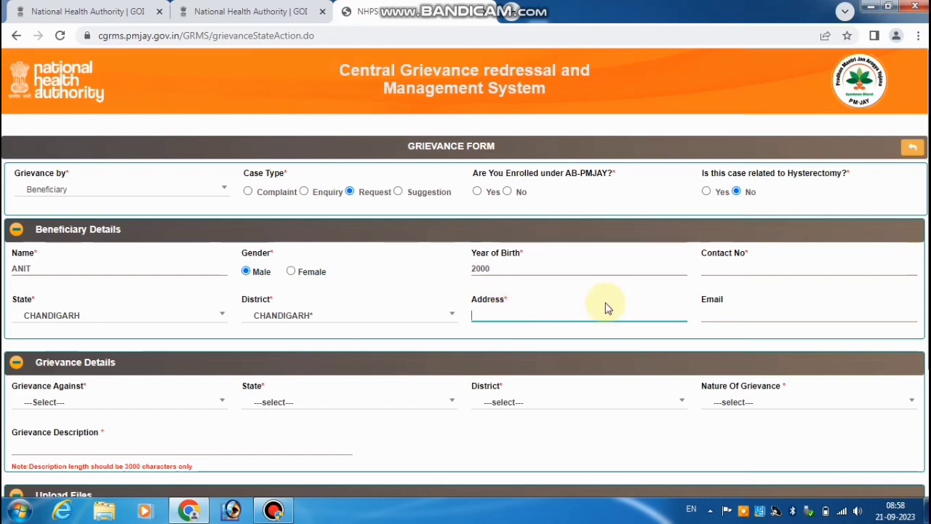
{"action": "left_click", "coordinate": [710, 312]}
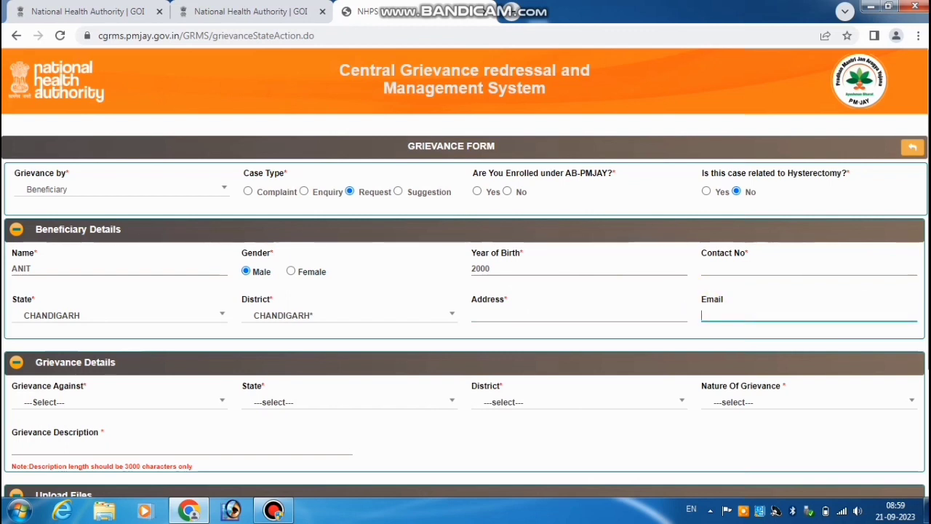
{"action": "scroll", "coordinate": [710, 312], "scroll_direction": "down", "scroll_amount": 1}
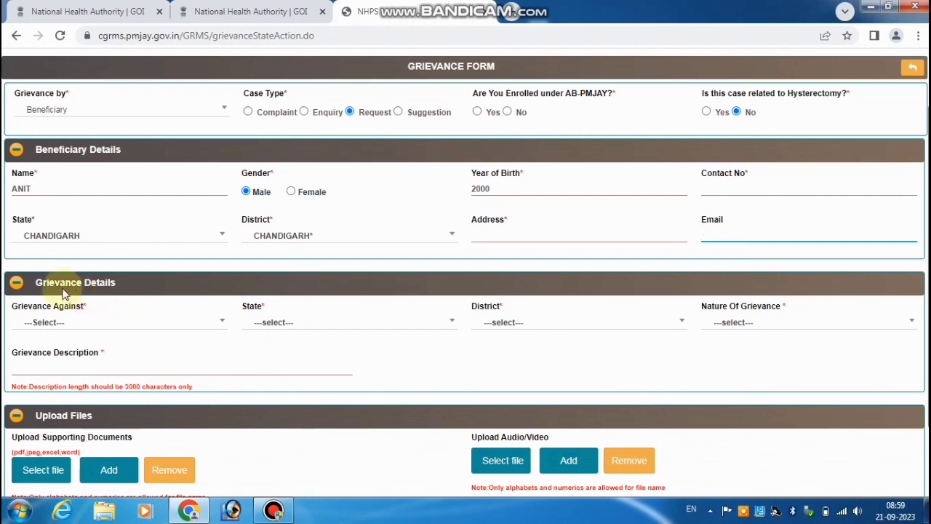
Step: Choose Others in the Grievance Against dropdown and focus the new Grievance Against text box
{"action": "left_click_drag", "start_coordinate": [24, 311], "coordinate": [61, 314]}
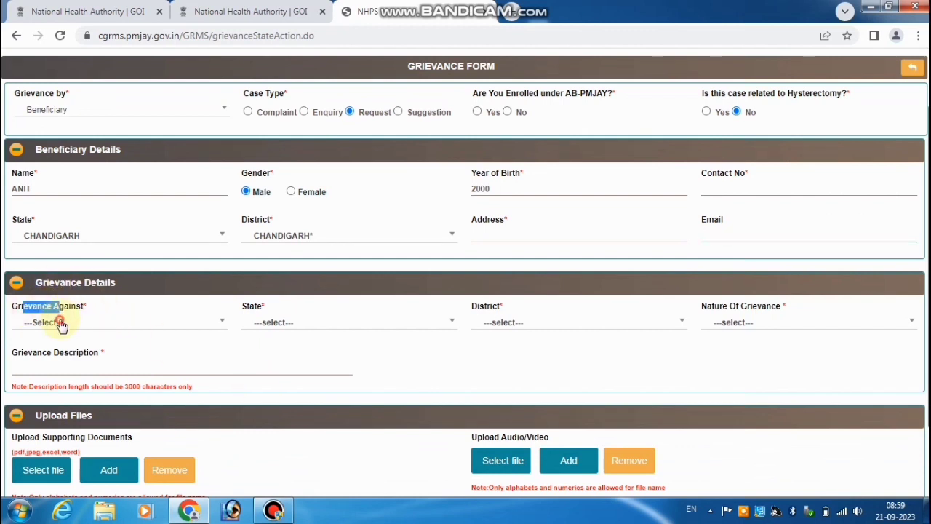
{"action": "left_click", "coordinate": [61, 324]}
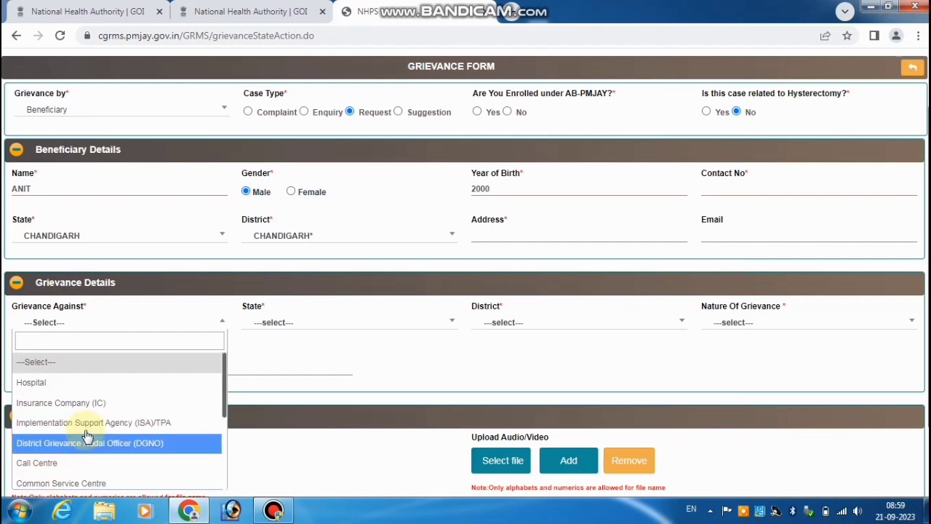
{"action": "scroll", "coordinate": [86, 435], "scroll_direction": "down", "scroll_amount": 1}
{"action": "key", "text": "Down"}
{"action": "key", "text": "Down"}
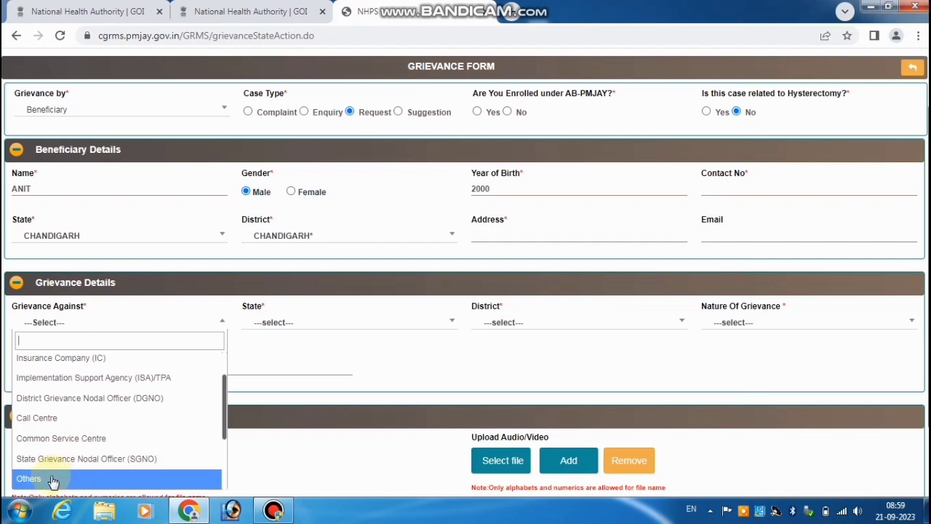
{"action": "key", "text": "Return"}
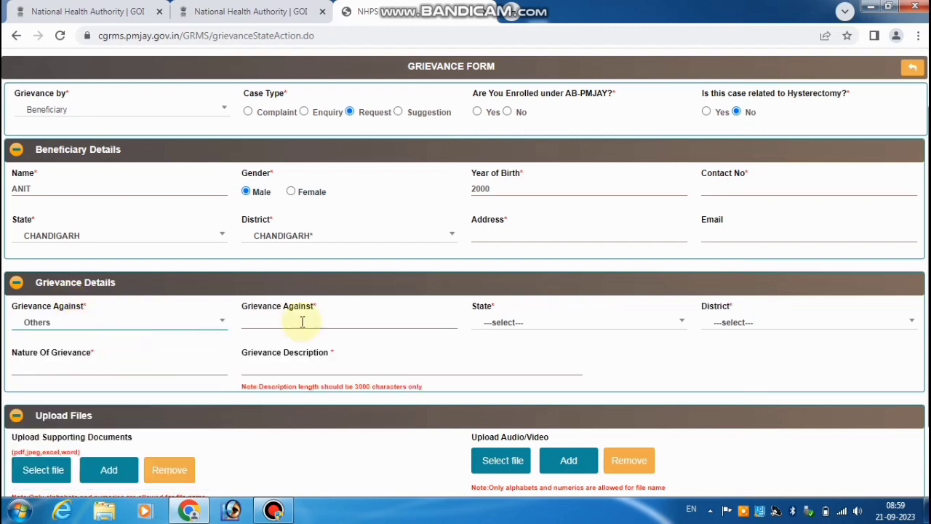
{"action": "left_click_drag", "start_coordinate": [247, 306], "coordinate": [337, 309]}
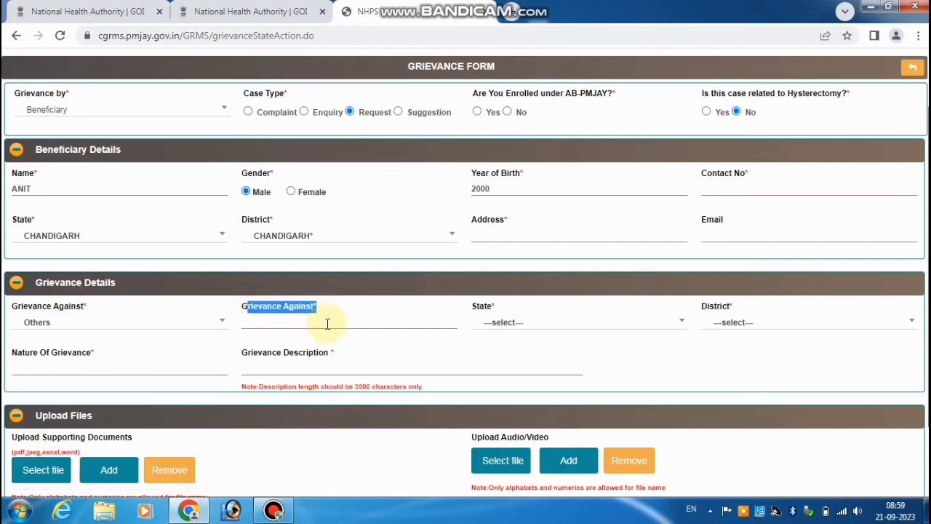
{"action": "left_click", "coordinate": [327, 323]}
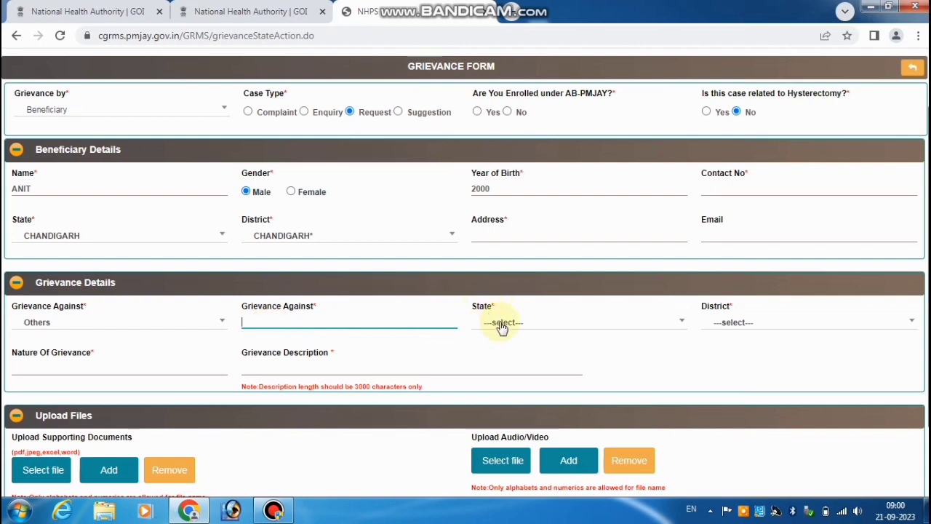
Step: Set the grievance state to ANDHRA PRADESH and district to CHITTOOR
{"action": "left_click", "coordinate": [500, 324]}
{"action": "key", "text": "Down"}
{"action": "key", "text": "Down"}
{"action": "key", "text": "Down"}
{"action": "key", "text": "Down"}
{"action": "key", "text": "Down"}
{"action": "key", "text": "Down"}
{"action": "key", "text": "Down"}
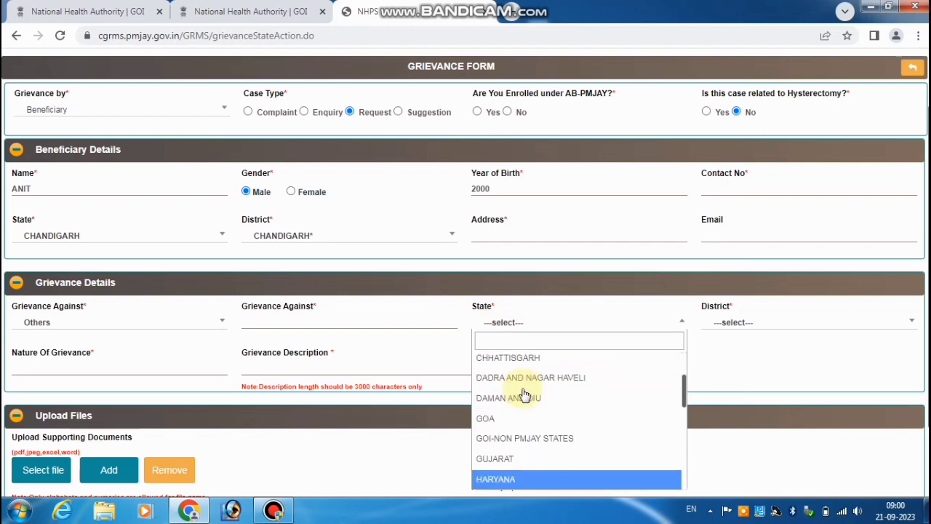
{"action": "key", "text": "Up"}
{"action": "key", "text": "Up"}
{"action": "key", "text": "Up"}
{"action": "key", "text": "Up"}
{"action": "key", "text": "Up"}
{"action": "key", "text": "Up"}
{"action": "scroll", "coordinate": [523, 393], "scroll_direction": "up", "scroll_amount": 3}
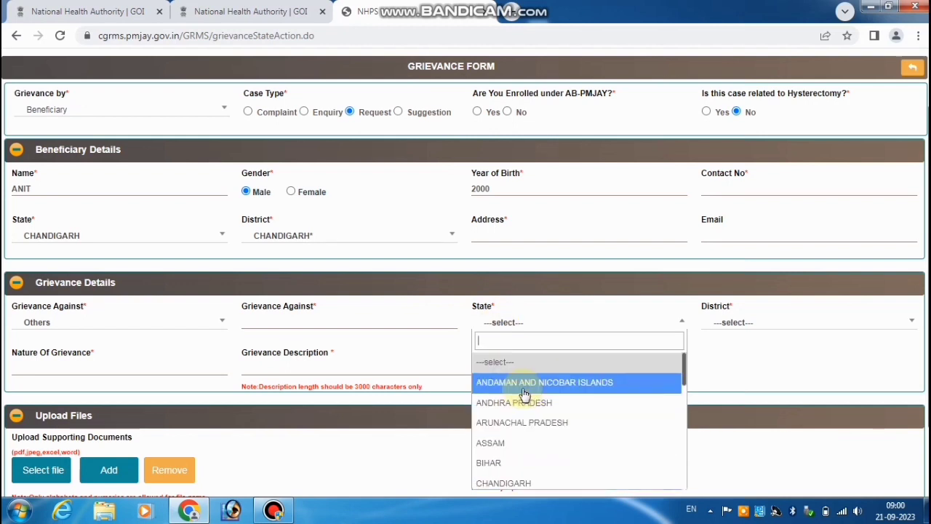
{"action": "key", "text": "Return"}
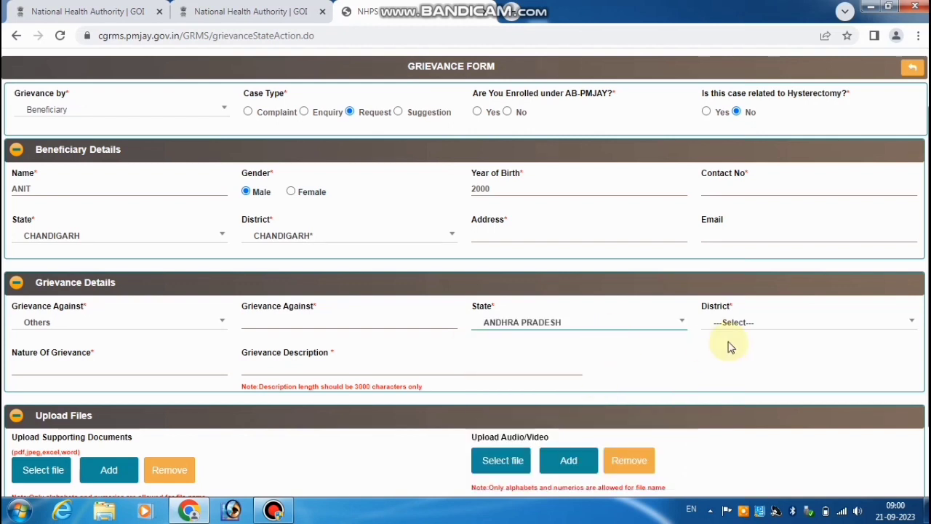
{"action": "left_click", "coordinate": [727, 322]}
{"action": "left_click", "coordinate": [740, 411]}
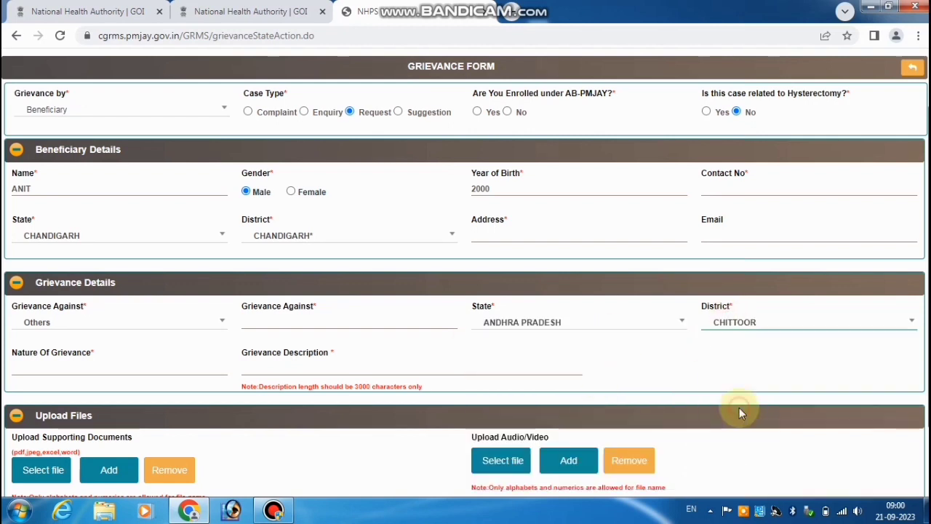
Step: Fill in Nature Of Grievance and type the description 'dgfgsdgsdgsdgsdgsdgdgddgdgdgdg'
{"action": "left_click", "coordinate": [51, 368]}
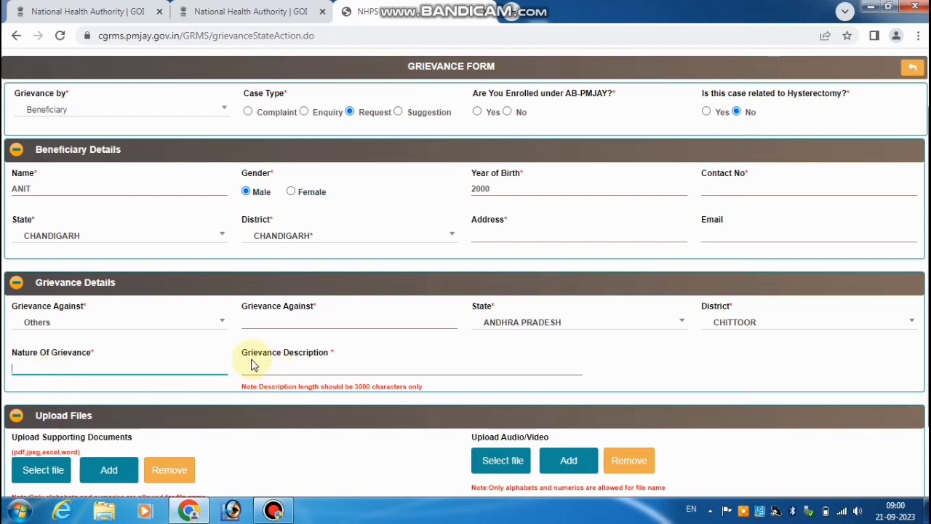
{"action": "left_click_drag", "start_coordinate": [251, 353], "coordinate": [341, 387]}
{"action": "double_click", "coordinate": [362, 386]}
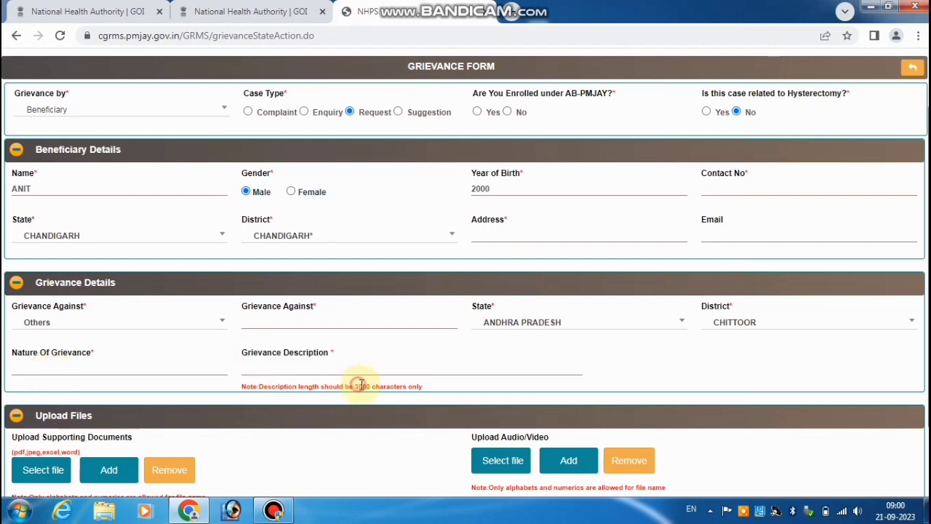
{"action": "left_click", "coordinate": [303, 370]}
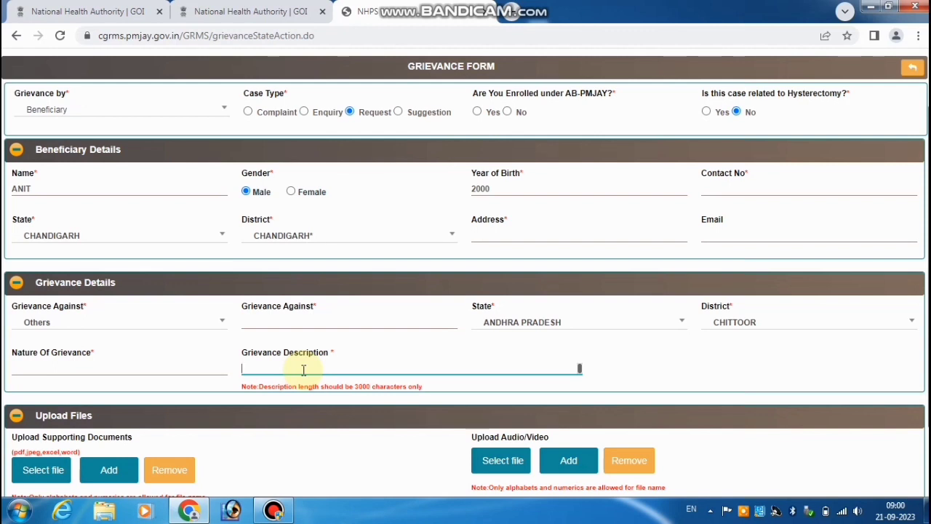
{"action": "type", "text": "dgfgsdgsdgsdgsdgsdgdgddgdgdgdg"}
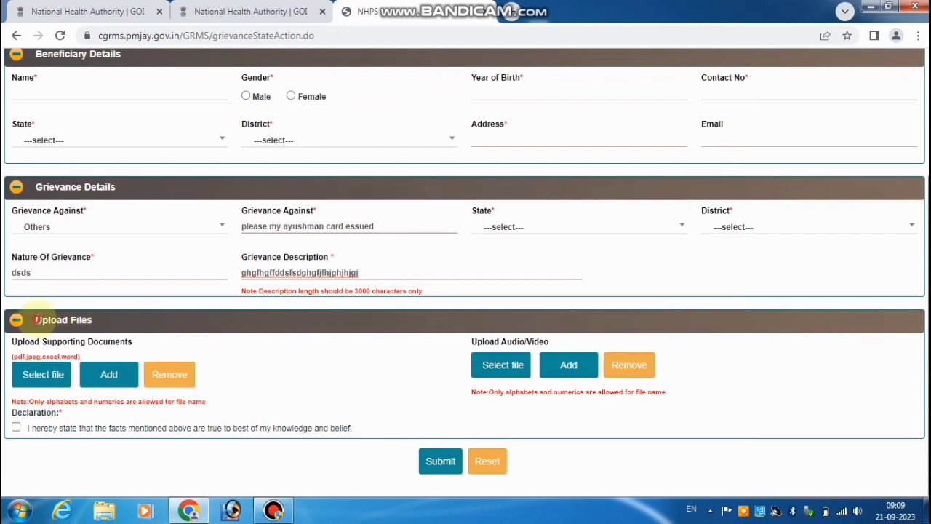
Step: Add three more supporting-document upload slots, making four, and scroll to the Declaration
{"action": "left_click_drag", "start_coordinate": [34, 320], "coordinate": [86, 320]}
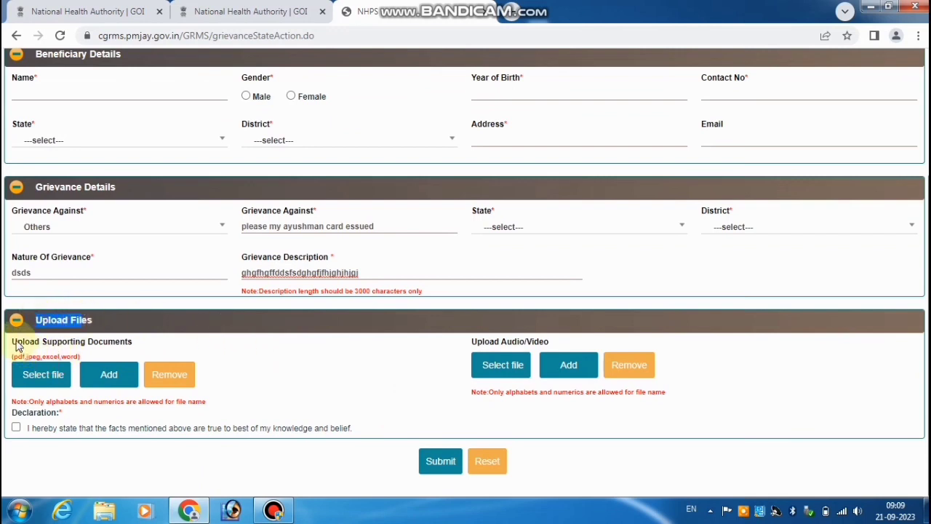
{"action": "left_click_drag", "start_coordinate": [16, 341], "coordinate": [125, 348]}
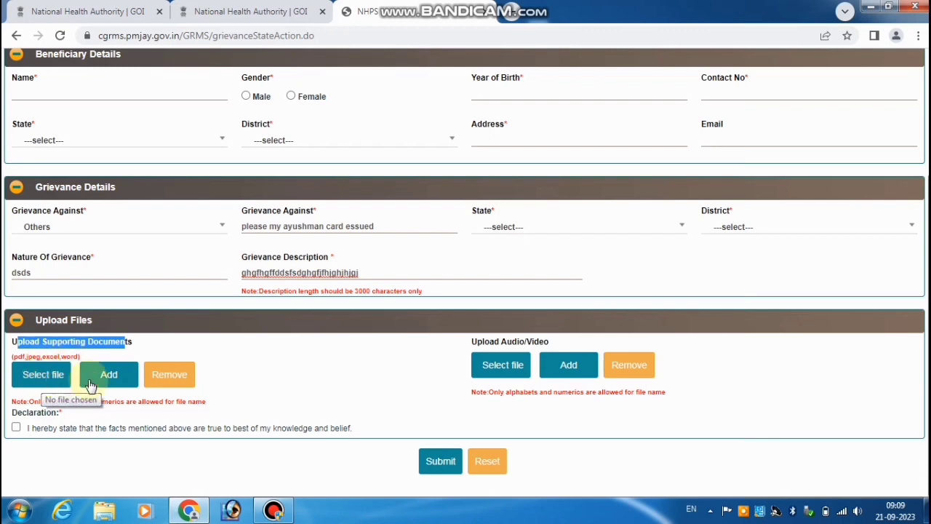
{"action": "left_click", "coordinate": [106, 377]}
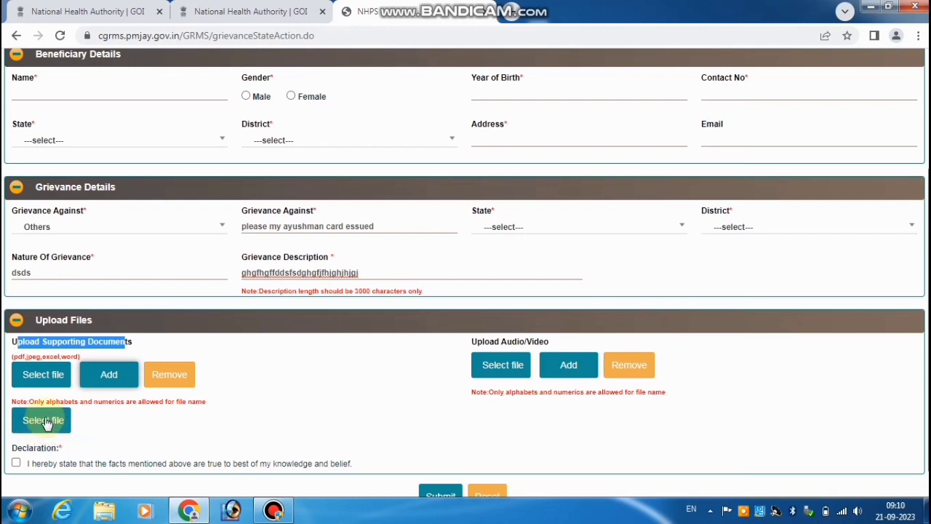
{"action": "left_click", "coordinate": [111, 374]}
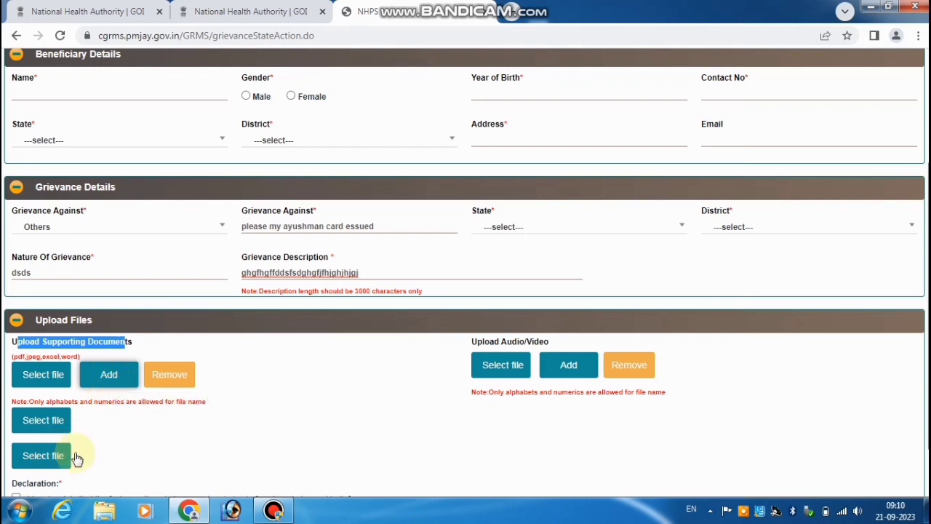
{"action": "left_click", "coordinate": [107, 380]}
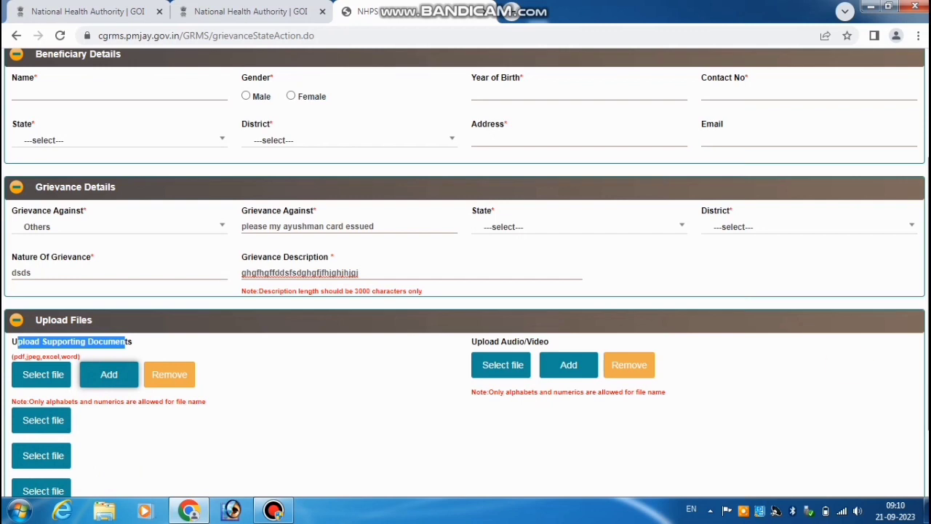
{"action": "scroll", "coordinate": [847, 362], "scroll_direction": "down", "scroll_amount": 3}
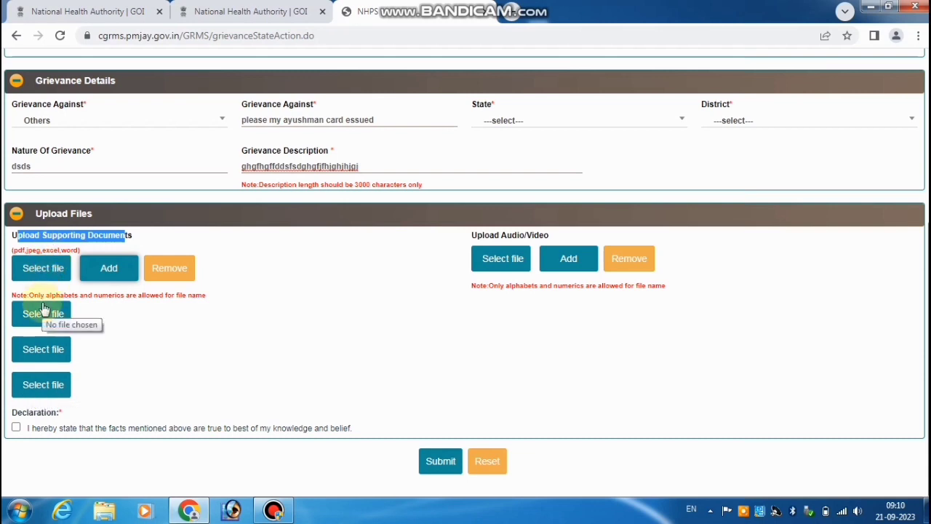
{"action": "left_click", "coordinate": [239, 301]}
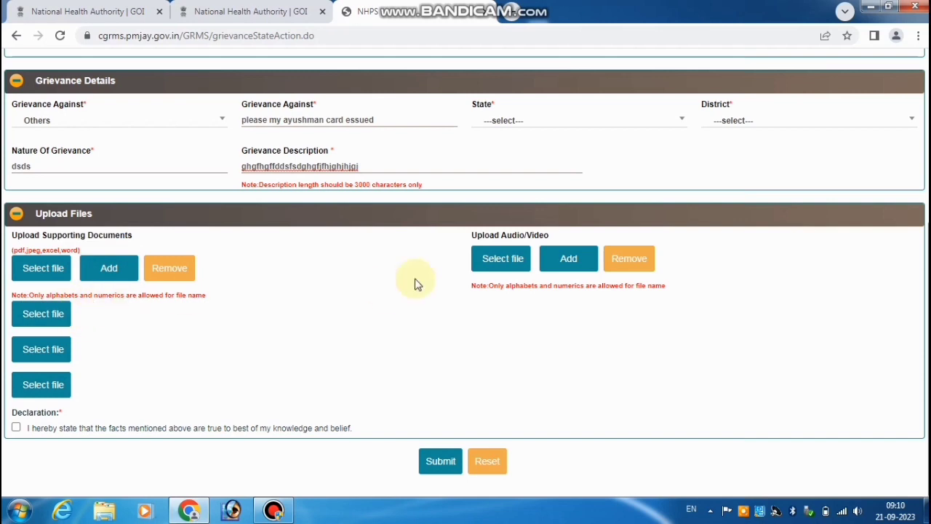
Step: Accept the declaration that the facts are true and submit the grievance
{"action": "left_click_drag", "start_coordinate": [473, 234], "coordinate": [549, 235]}
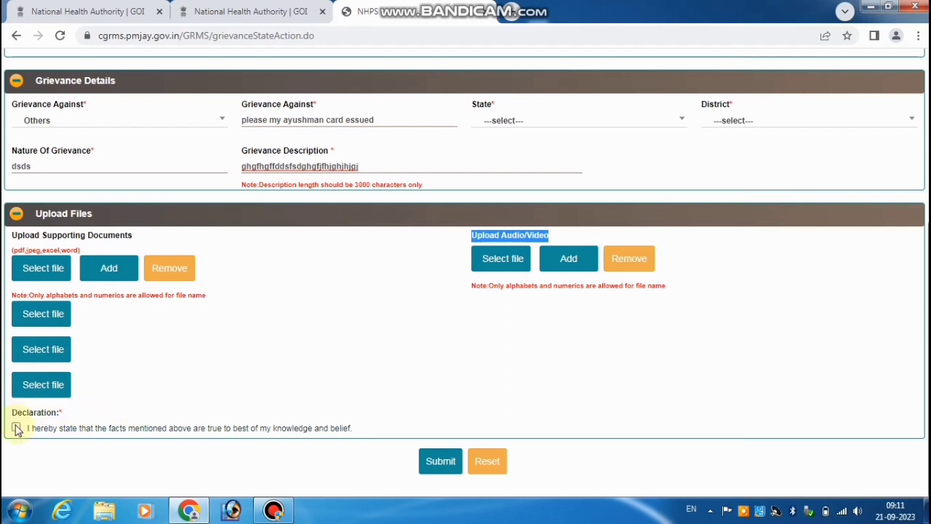
{"action": "left_click", "coordinate": [16, 427]}
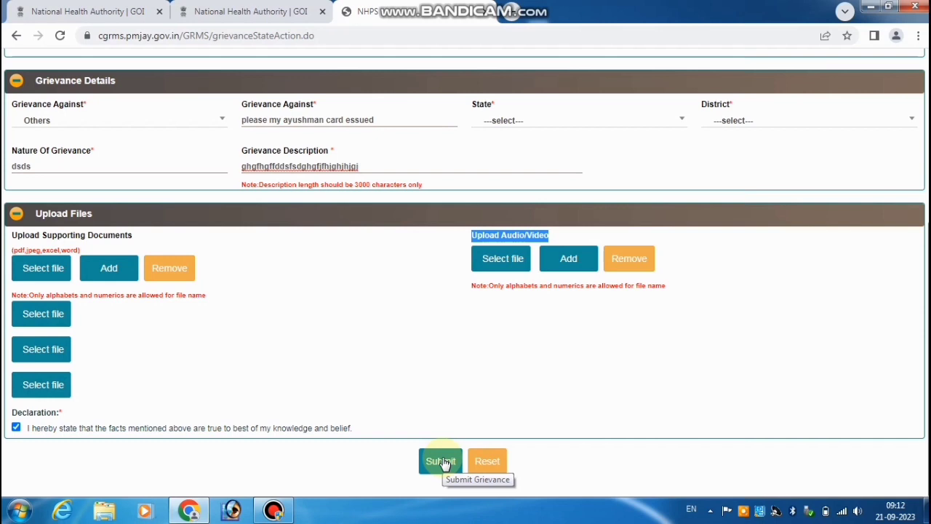
{"action": "left_click", "coordinate": [441, 462]}
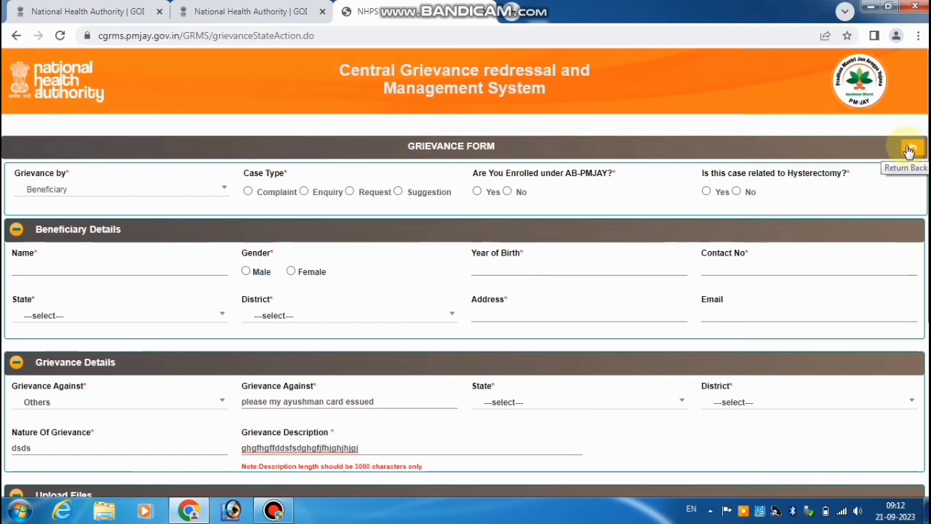
Step: Return home, open Track Your Grievance and enter the grievance's UGN
{"action": "left_click", "coordinate": [908, 150]}
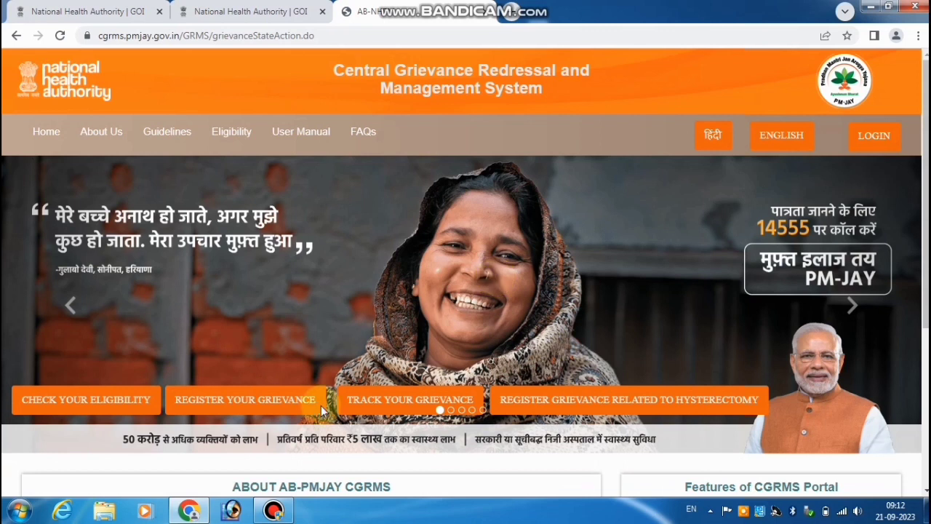
{"action": "left_click", "coordinate": [399, 405]}
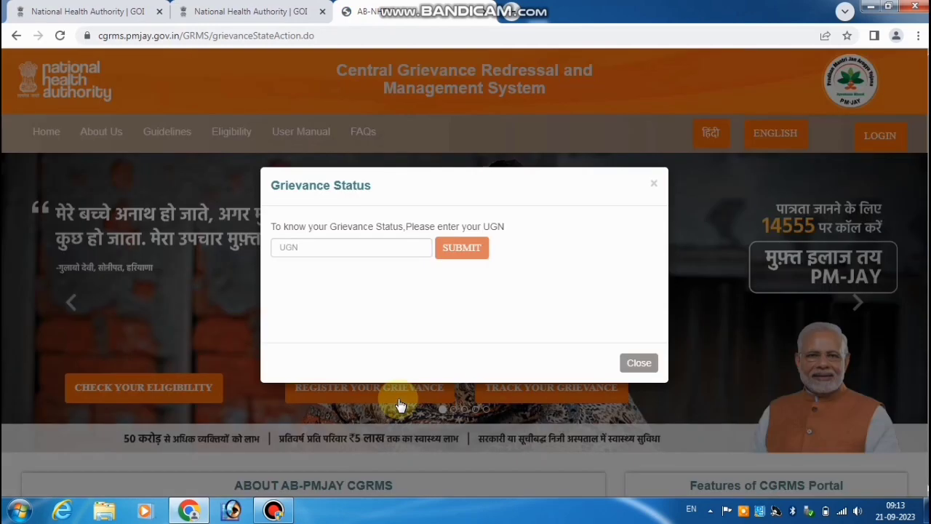
{"action": "left_click", "coordinate": [310, 249]}
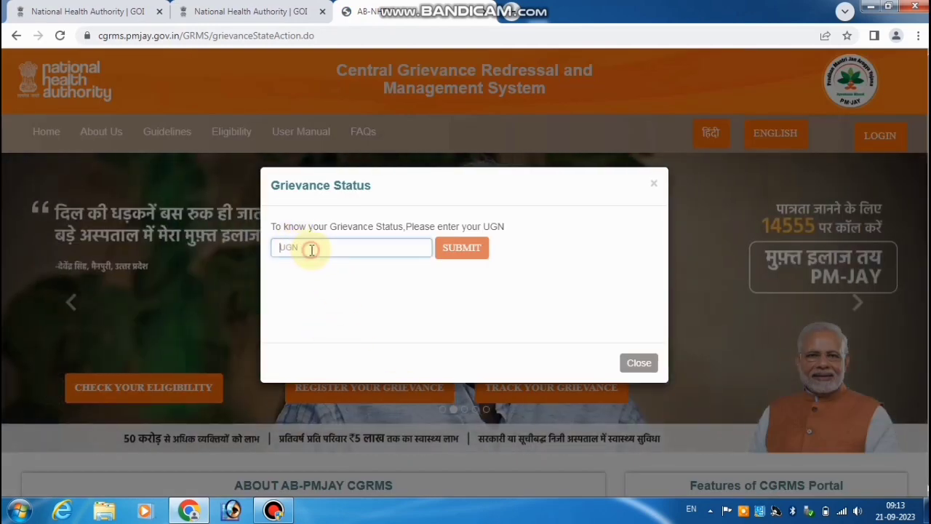
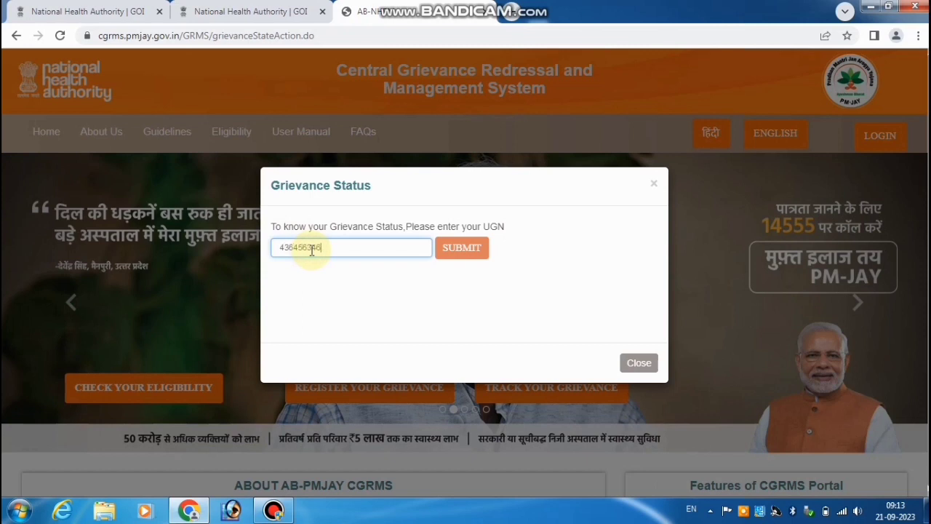